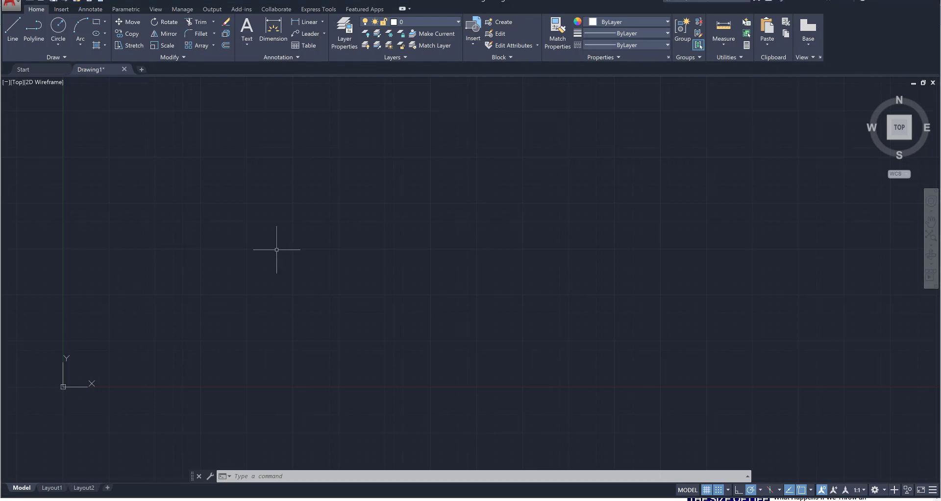
Draw a circle in the open drawing area, up and to the right of the origin
{"action": "type", "text": "Circle"}
{"action": "key", "text": "Return"}
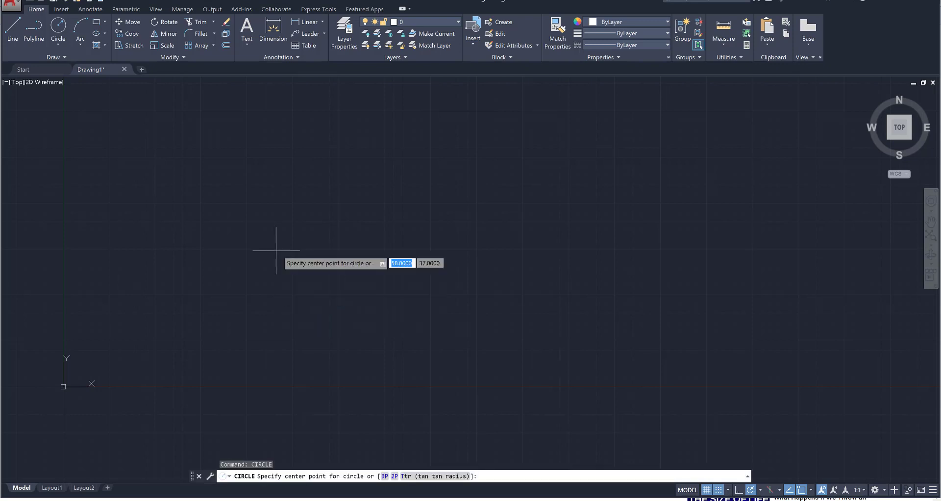
{"action": "left_click", "coordinate": [235, 221]}
{"action": "left_click", "coordinate": [261, 240]}
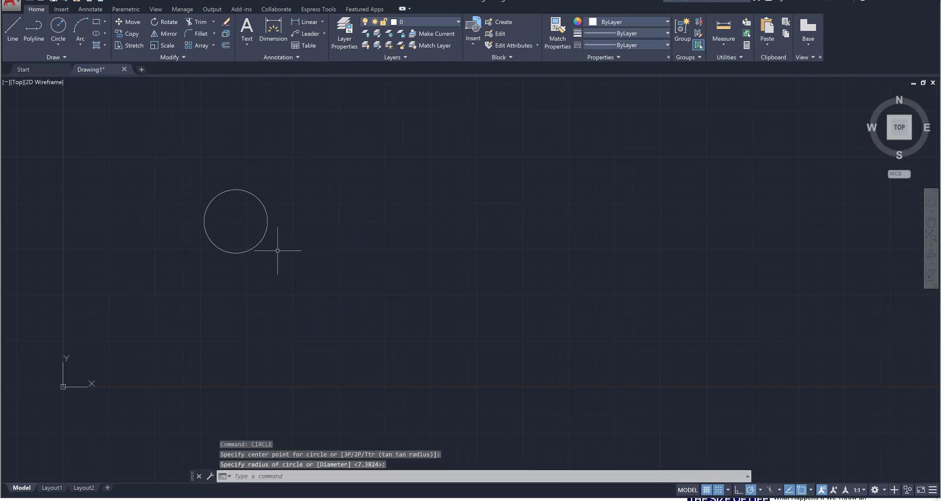
Draw a rectangle as wide as the circle, from the circle's left quadrant down to below its lower edge
{"action": "type", "text": "re"}
{"action": "key", "text": "Return"}
{"action": "left_click", "coordinate": [204, 221]}
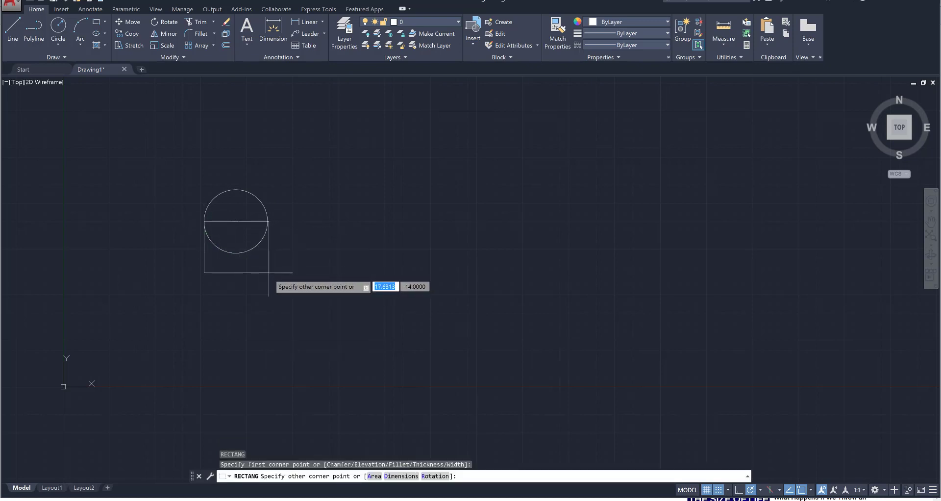
{"action": "left_click", "coordinate": [267, 278]}
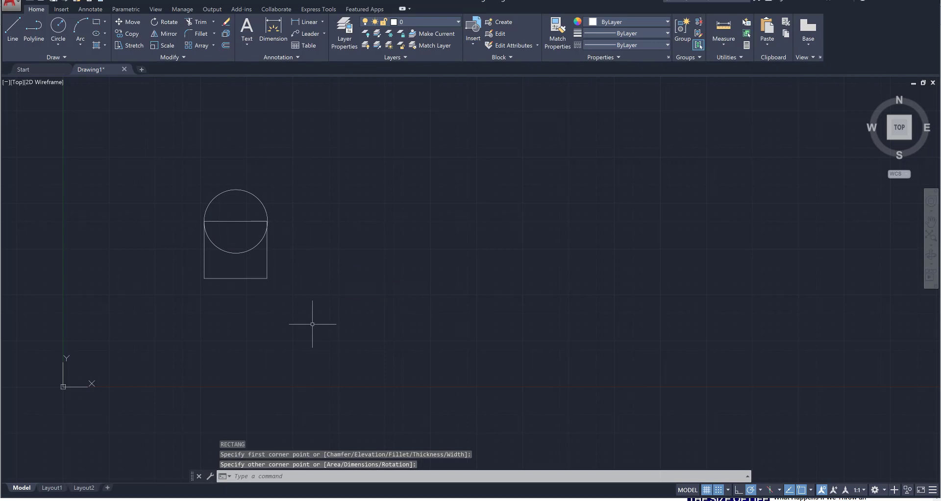
{"action": "scroll", "coordinate": [186, 212], "scroll_direction": "up", "scroll_amount": 2}
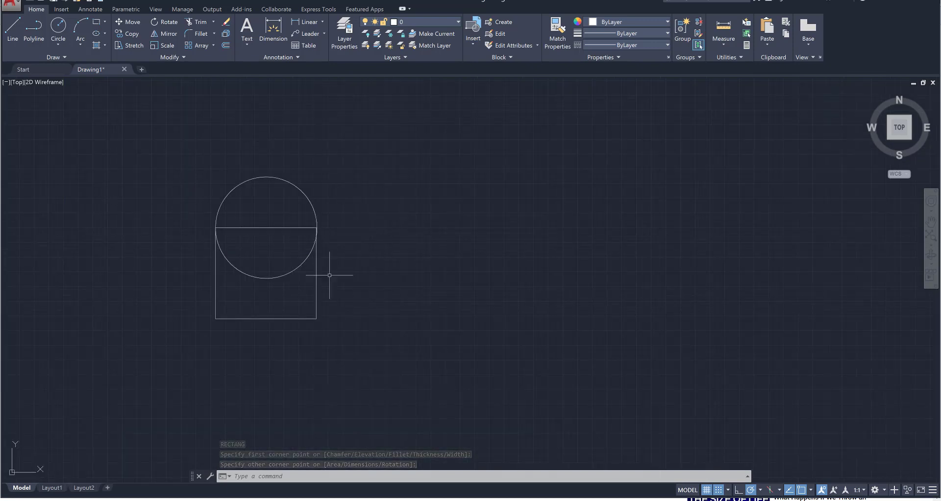
{"action": "key", "text": "Escape"}
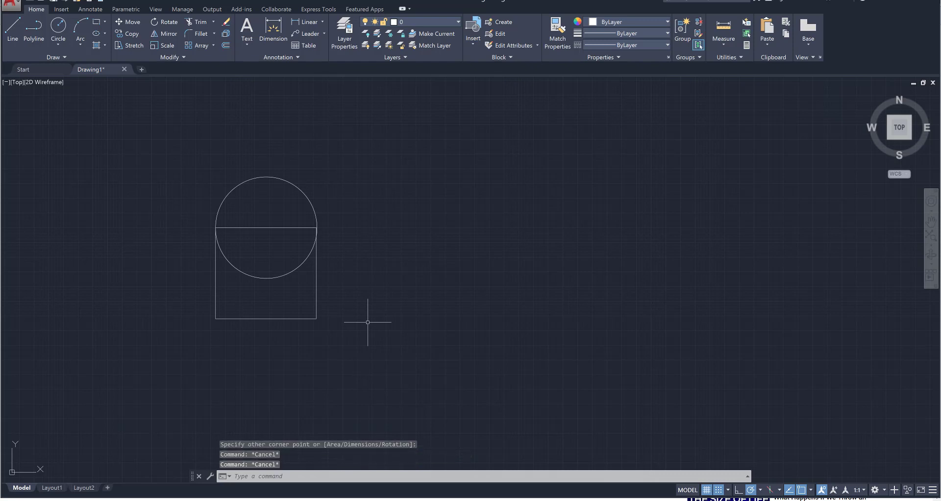
Create a block named Toilet from the circle and rectangle, with its base point at the midpoint of the rectangle's bottom edge
{"action": "left_click", "coordinate": [389, 354]}
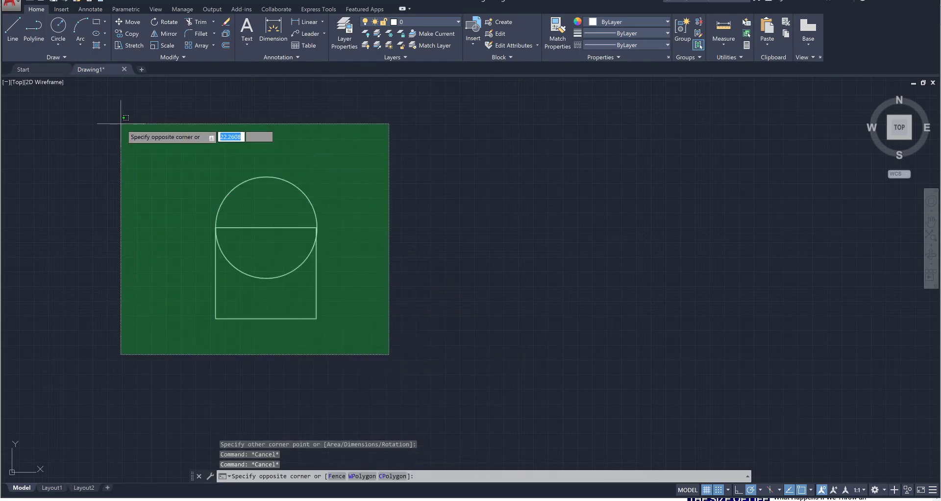
{"action": "left_click", "coordinate": [98, 101]}
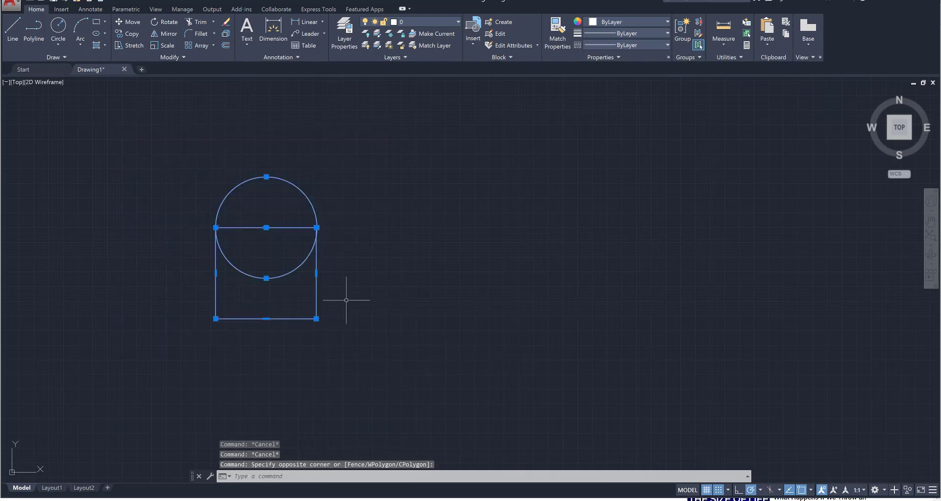
{"action": "left_click", "coordinate": [61, 9]}
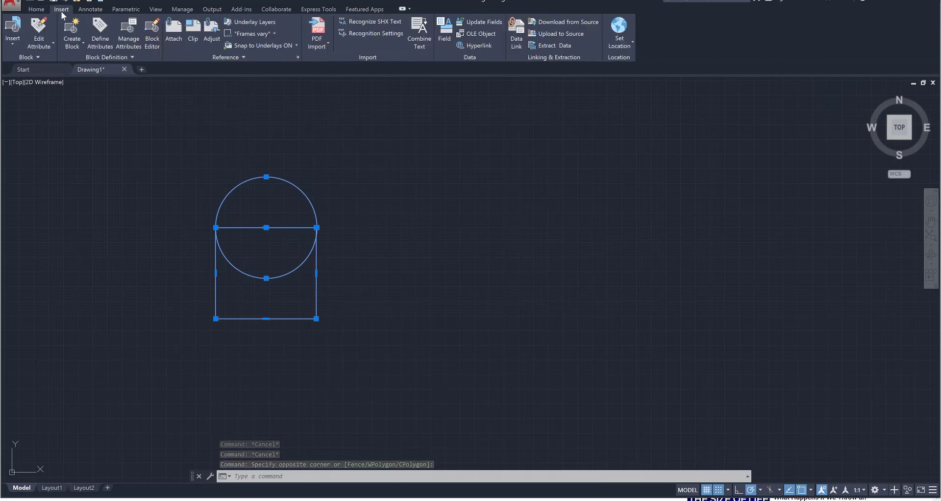
{"action": "left_click", "coordinate": [75, 47]}
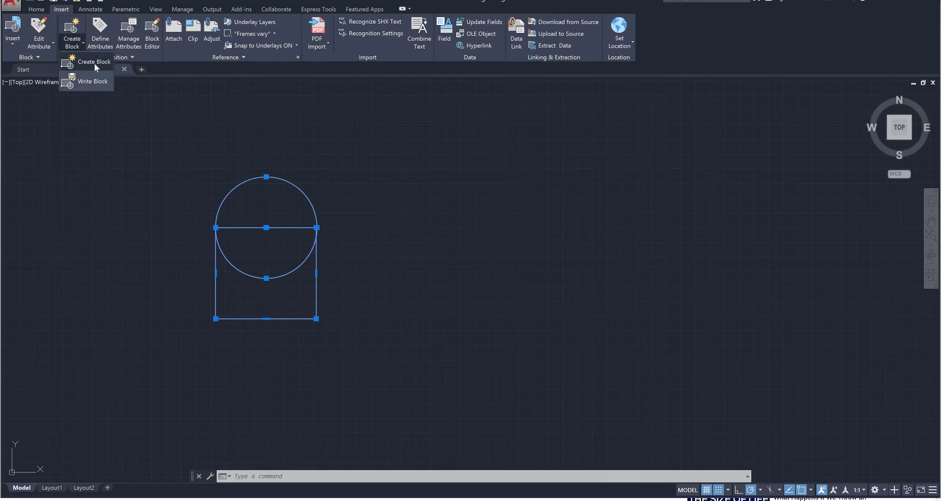
{"action": "left_click", "coordinate": [92, 62]}
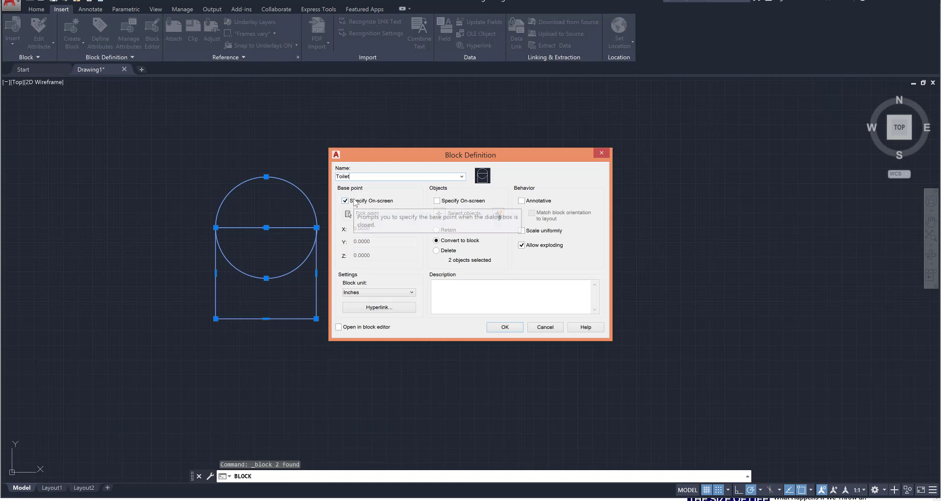
{"action": "left_click", "coordinate": [505, 327]}
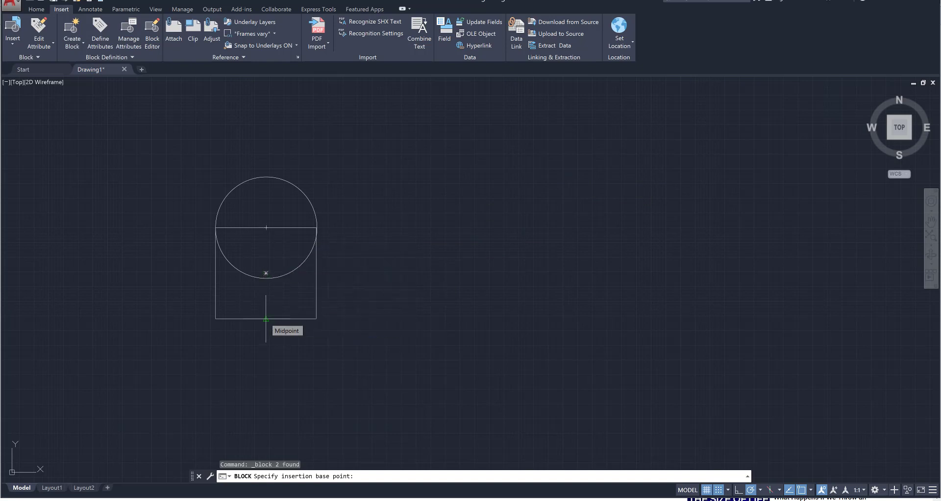
{"action": "left_click", "coordinate": [266, 319]}
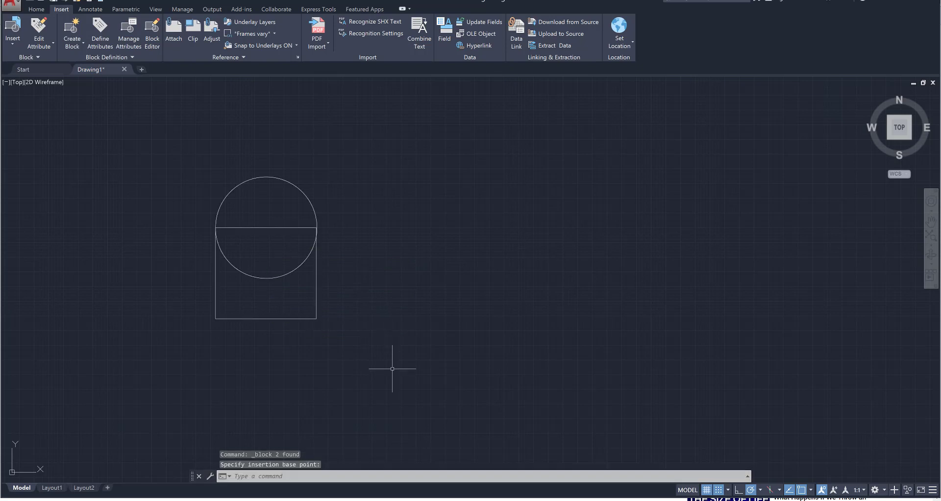
{"action": "key", "text": "Return"}
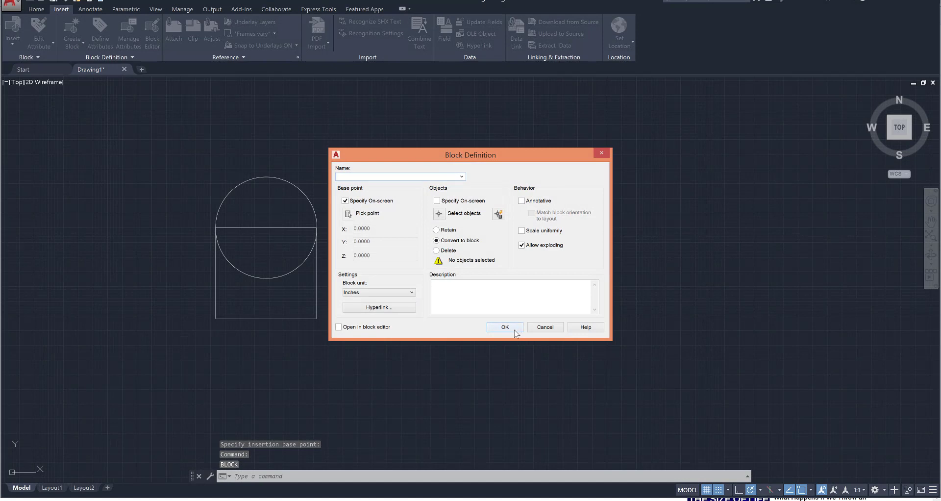
{"action": "left_click", "coordinate": [504, 327]}
{"action": "key", "text": "Return"}
{"action": "left_click", "coordinate": [601, 153]}
Move the Toilet block horizontally to the right by its base point grip
{"action": "left_click", "coordinate": [353, 330]}
{"action": "left_click", "coordinate": [279, 300]}
{"action": "left_click", "coordinate": [397, 346]}
{"action": "left_click", "coordinate": [357, 343]}
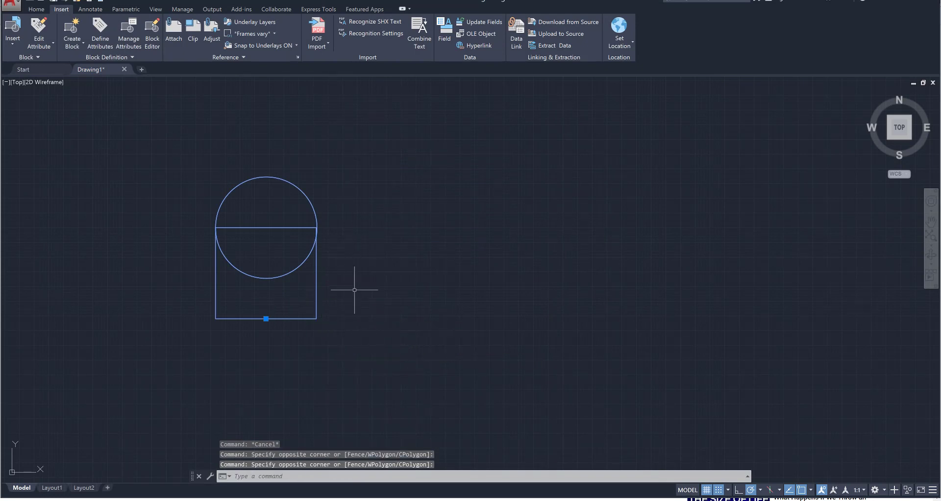
{"action": "scroll", "coordinate": [285, 252], "scroll_direction": "up", "scroll_amount": 5}
{"action": "scroll", "coordinate": [285, 252], "scroll_direction": "down", "scroll_amount": 10}
{"action": "middle_click_drag", "start_coordinate": [280, 351], "coordinate": [302, 315]}
{"action": "scroll", "coordinate": [274, 288], "scroll_direction": "up", "scroll_amount": 6}
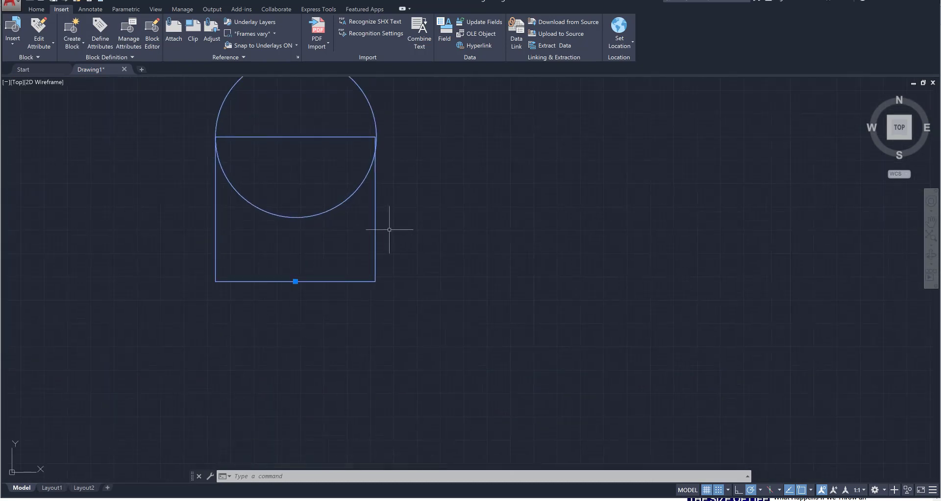
{"action": "middle_click_drag", "start_coordinate": [401, 239], "coordinate": [378, 315]}
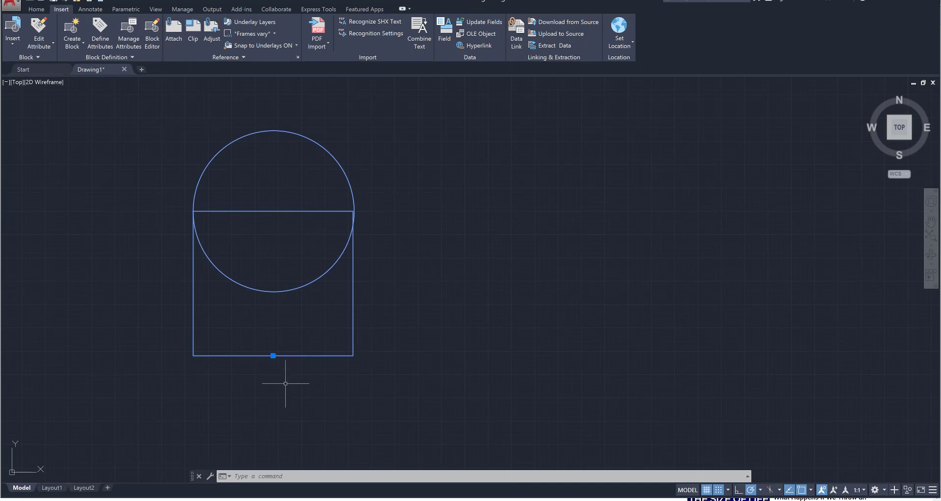
{"action": "left_click", "coordinate": [273, 355]}
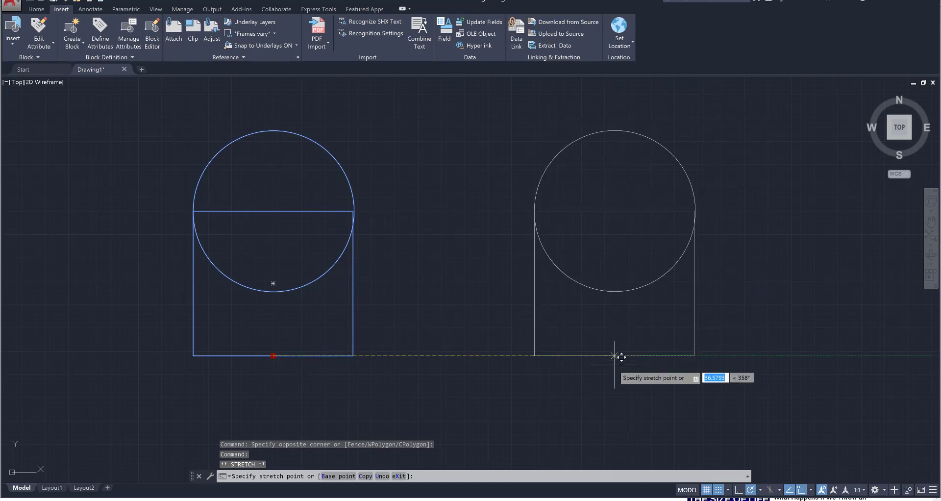
{"action": "left_click", "coordinate": [492, 355]}
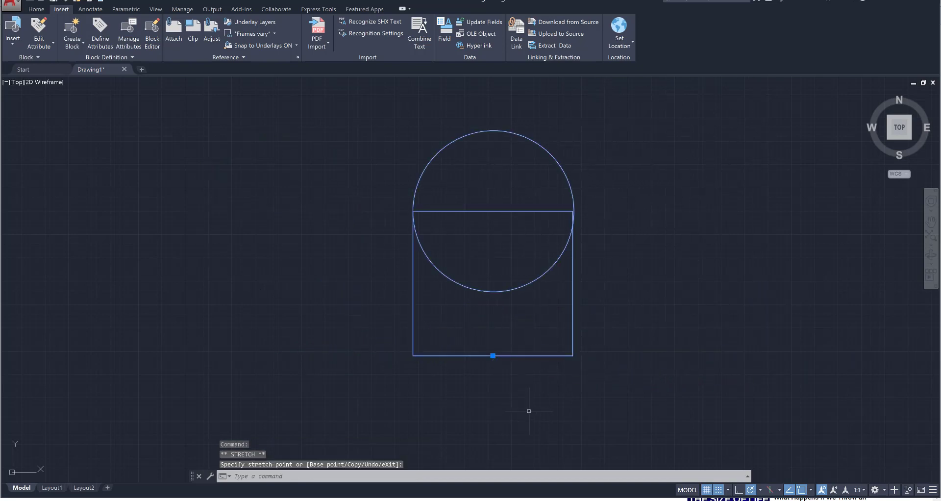
Draw a horizontal line just below the Toilet block and a vertical line rising from its right end beside the block
{"action": "middle_click_drag", "start_coordinate": [578, 388], "coordinate": [538, 357]}
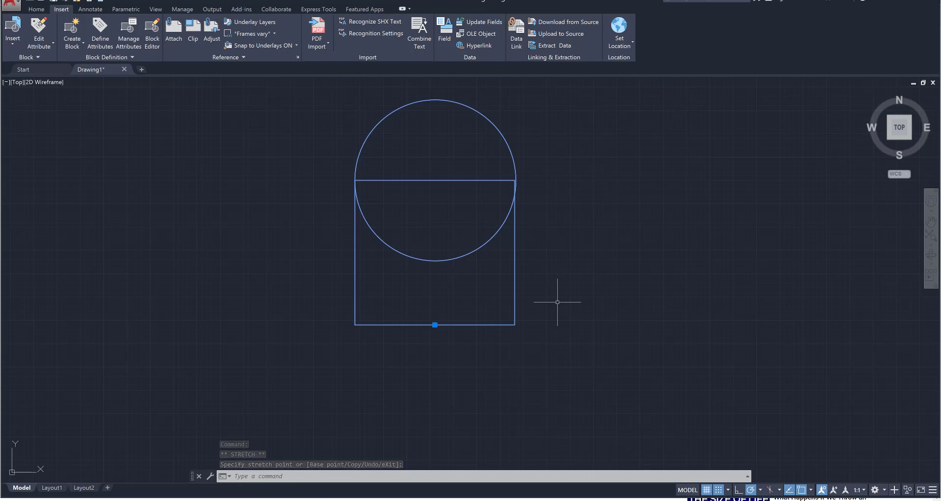
{"action": "left_click", "coordinate": [37, 9]}
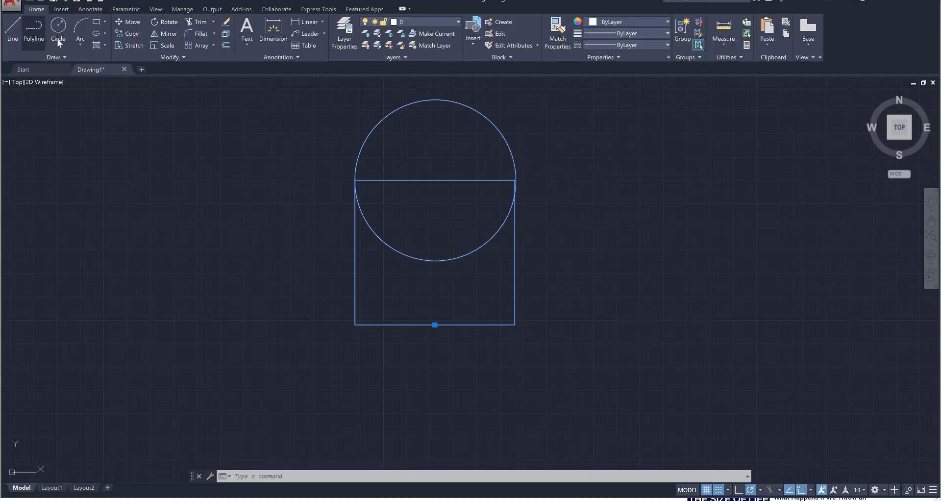
{"action": "left_click", "coordinate": [13, 27]}
{"action": "middle_click_drag", "start_coordinate": [326, 206], "coordinate": [212, 197]}
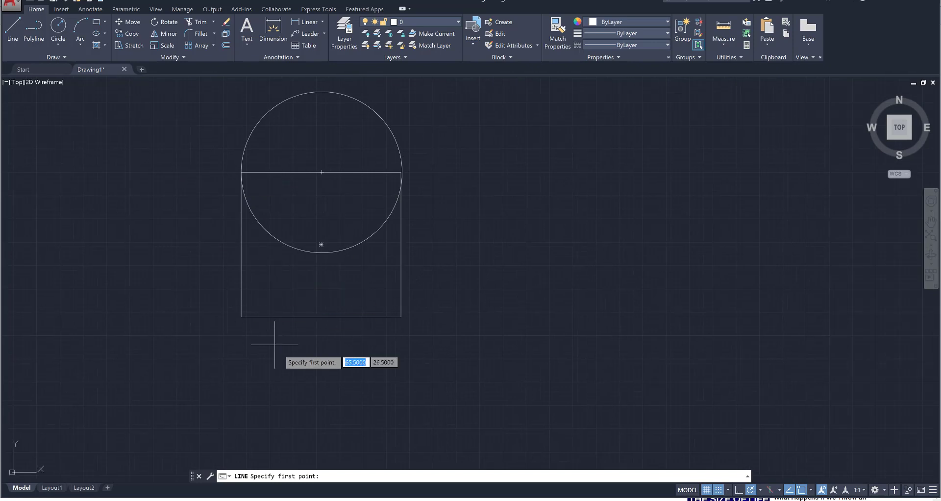
{"action": "left_click", "coordinate": [237, 339]}
{"action": "left_click", "coordinate": [461, 339]}
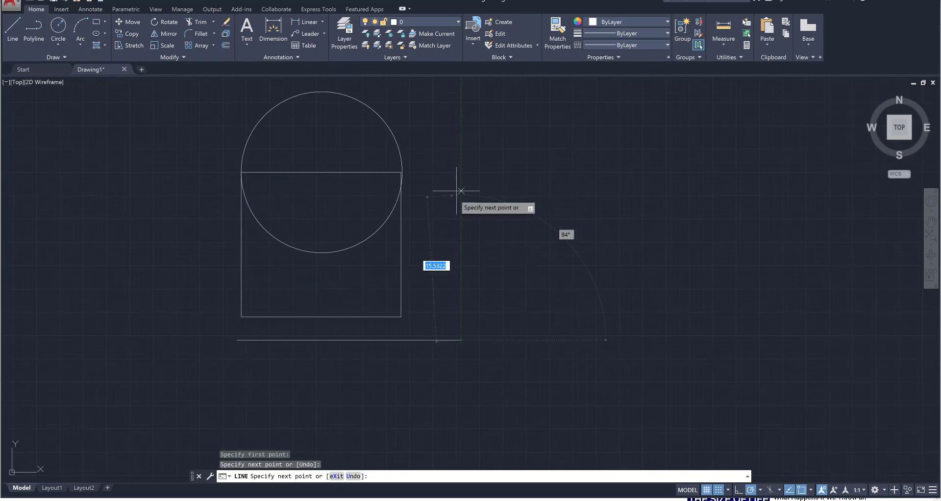
{"action": "left_click", "coordinate": [461, 92]}
{"action": "key", "text": "Escape"}
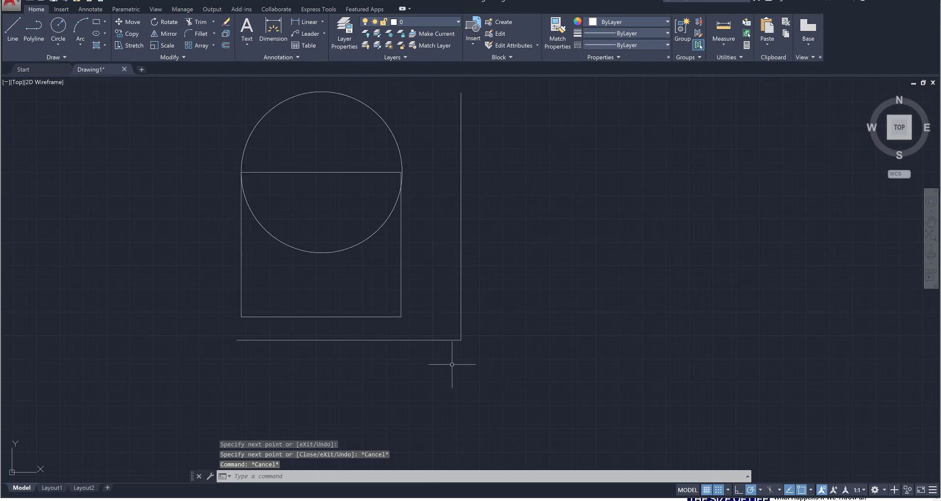
Draw a horizontal line about 28.5 units long to the right from the corner where the two lines meet
{"action": "type", "text": "l"}
{"action": "key", "text": "Return"}
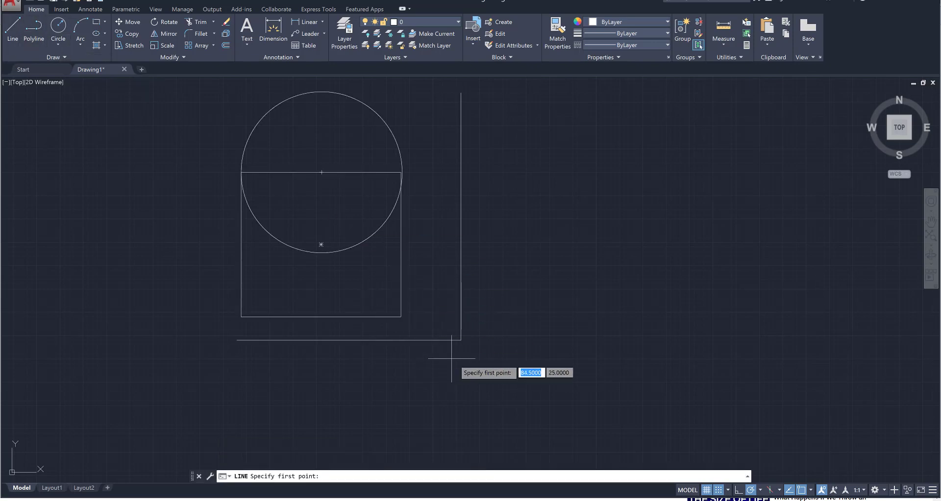
{"action": "left_click", "coordinate": [460, 339]}
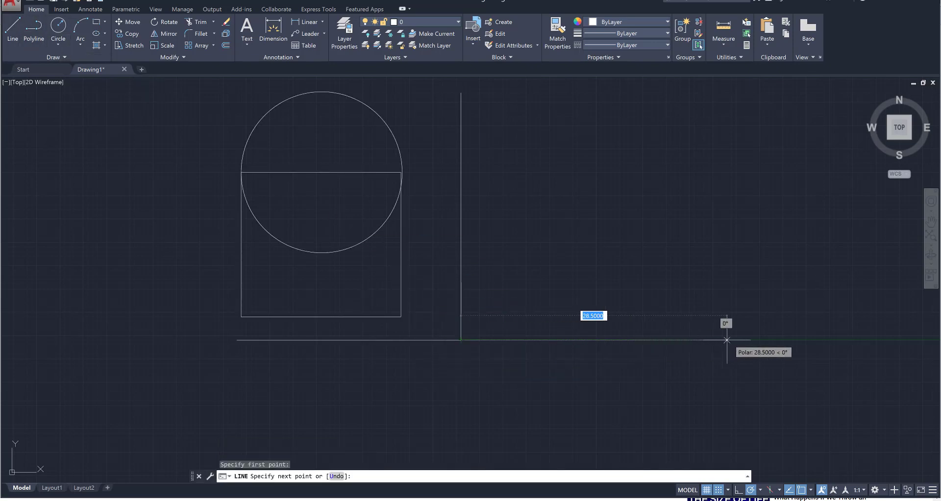
{"action": "left_click", "coordinate": [726, 322]}
{"action": "key", "text": "Escape"}
{"action": "key", "text": "Escape"}
{"action": "mouse_move", "coordinate": [466, 328]}
{"action": "middle_mouse_down"}
{"action": "mouse_move", "coordinate": [375, 353]}
{"action": "mouse_move", "coordinate": [310, 304]}
{"action": "middle_mouse_up"}
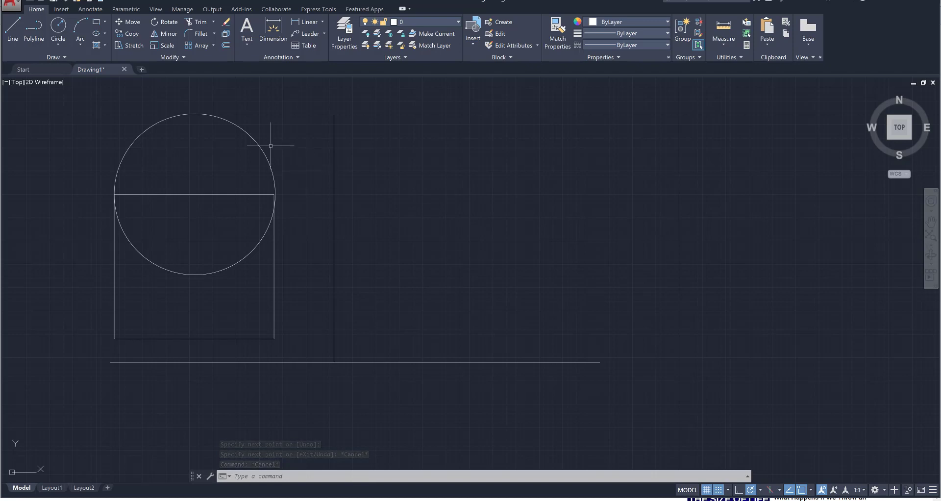
Insert a second Toilet block with its base point on the horizontal line, to the right of the vertical line
{"action": "left_click", "coordinate": [62, 12]}
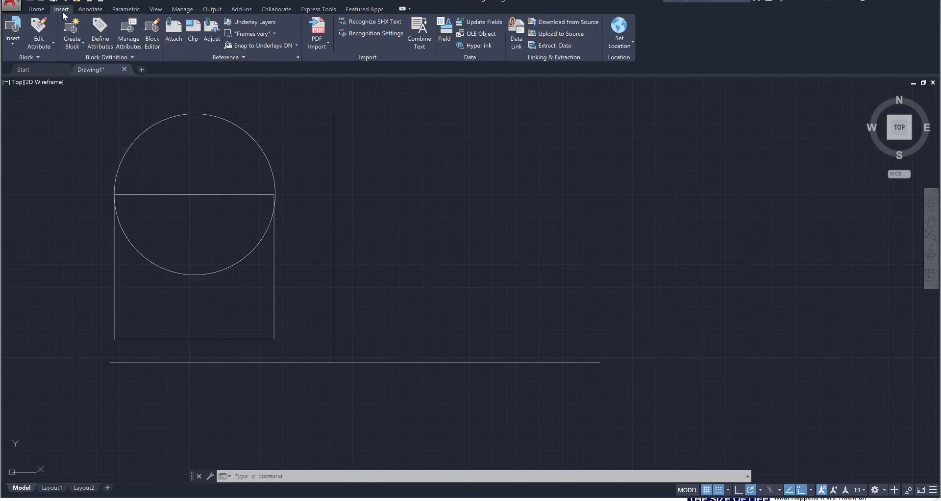
{"action": "left_click", "coordinate": [12, 43]}
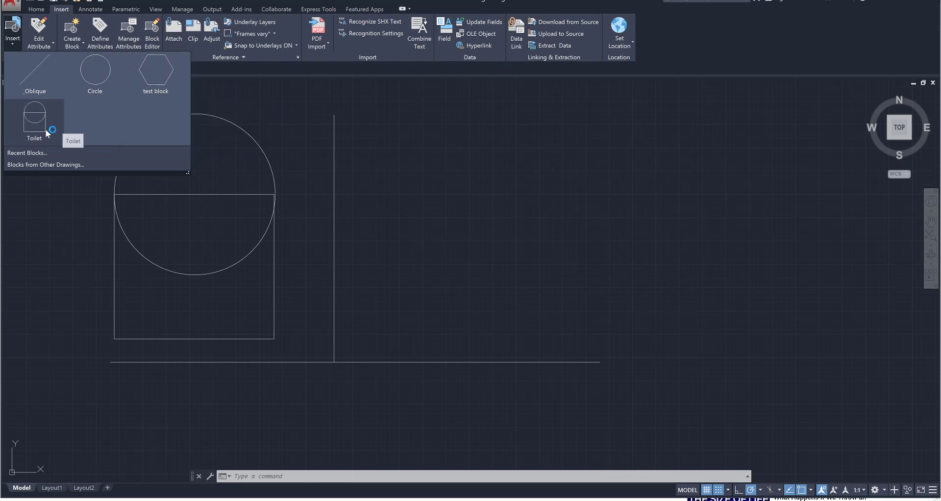
{"action": "left_click", "coordinate": [34, 120]}
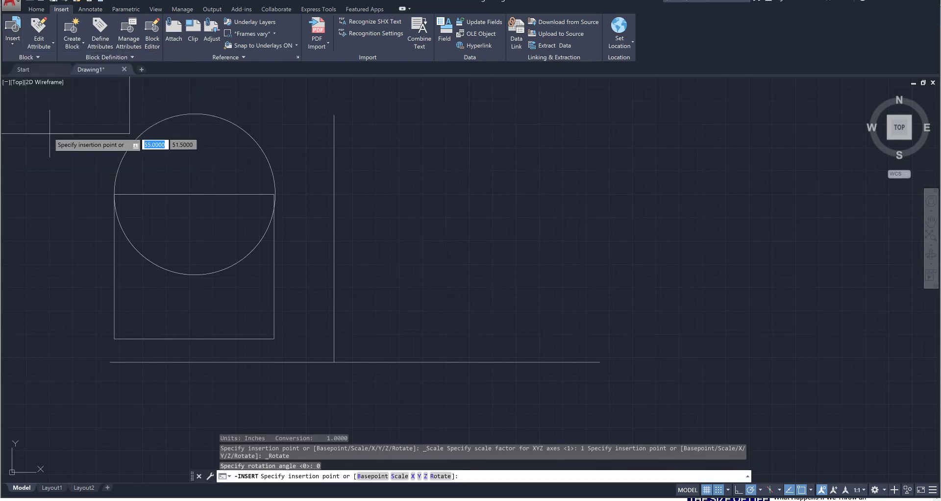
{"action": "left_click", "coordinate": [467, 362]}
Move the inserted Toilet block straight up off the horizontal line by its base point grip
{"action": "left_click", "coordinate": [559, 324]}
{"action": "left_click", "coordinate": [526, 319]}
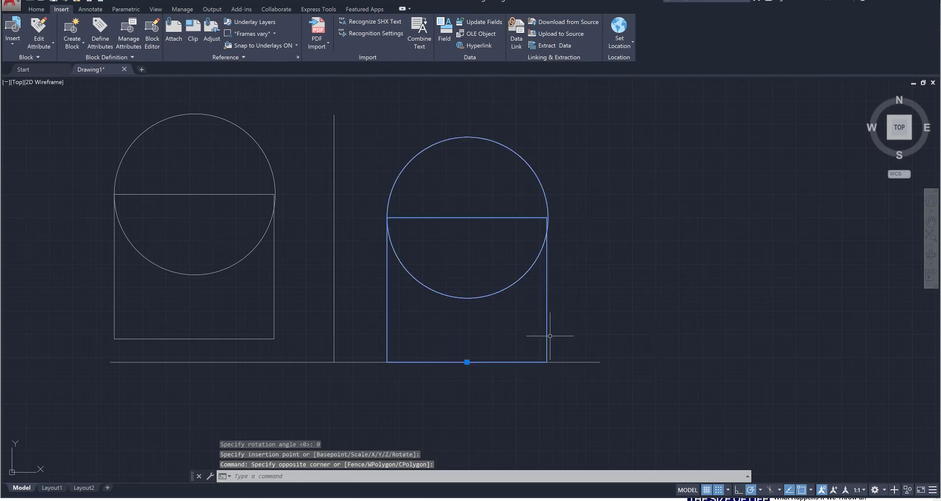
{"action": "left_click", "coordinate": [548, 337]}
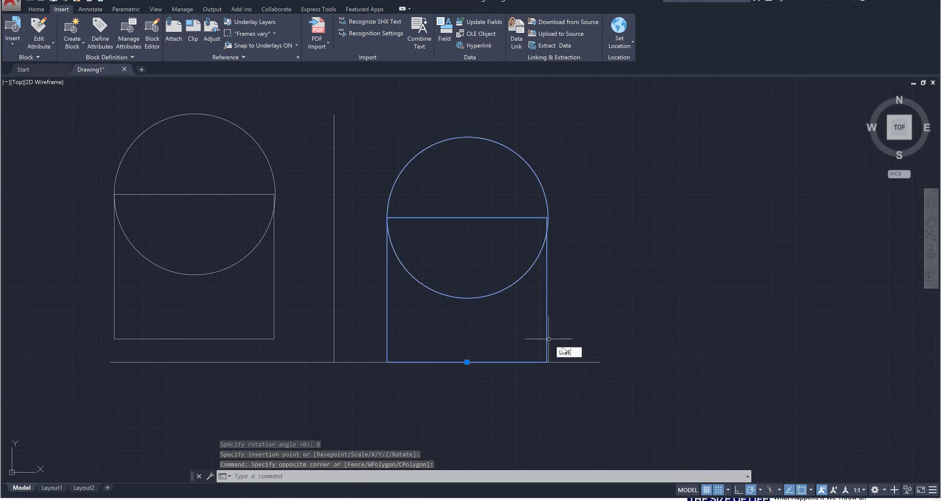
{"action": "left_click", "coordinate": [539, 323]}
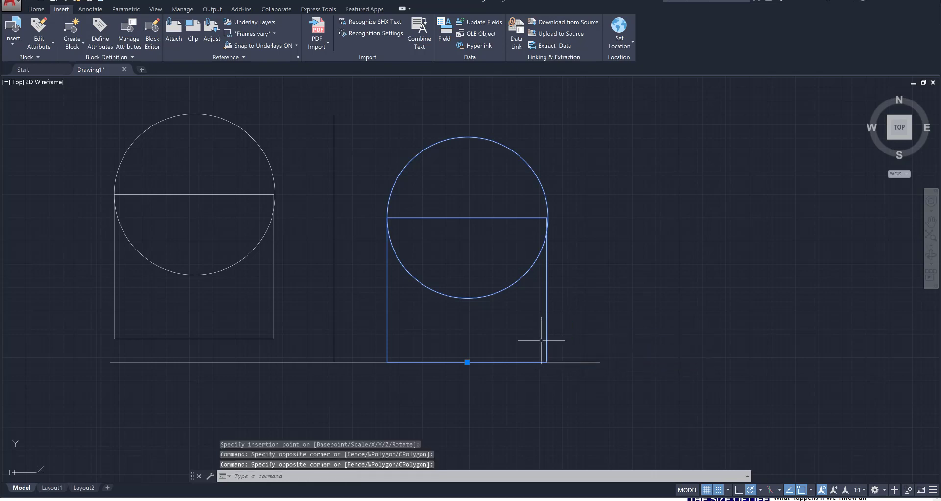
{"action": "left_click", "coordinate": [466, 361]}
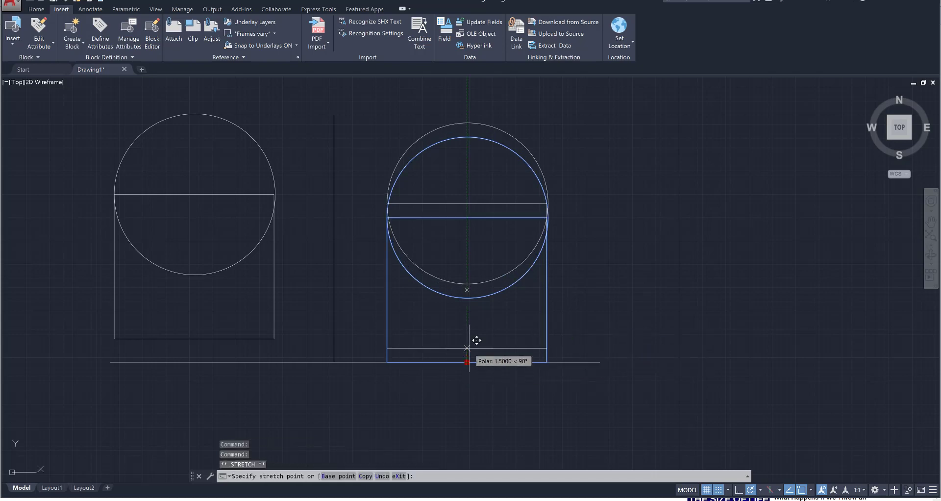
{"action": "left_click", "coordinate": [466, 333]}
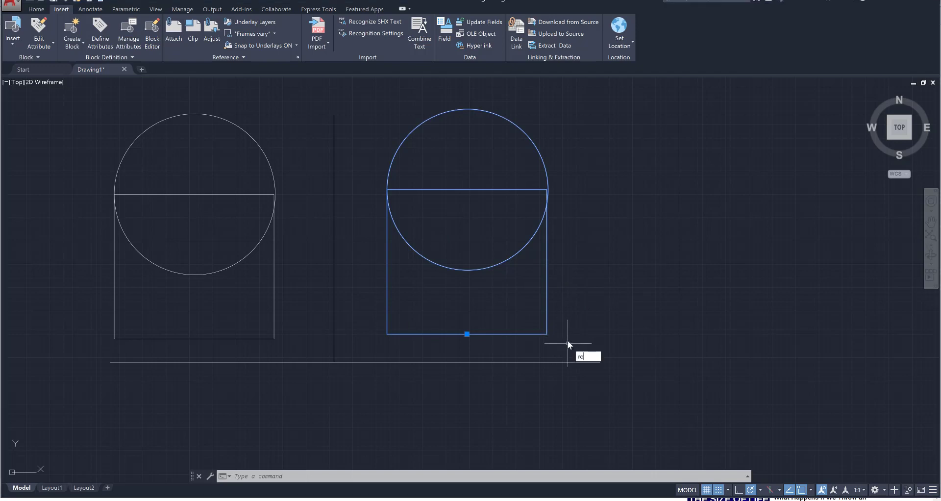
Rotate the inserted Toilet block 90 degrees clockwise about its base point
{"action": "key", "text": "Return"}
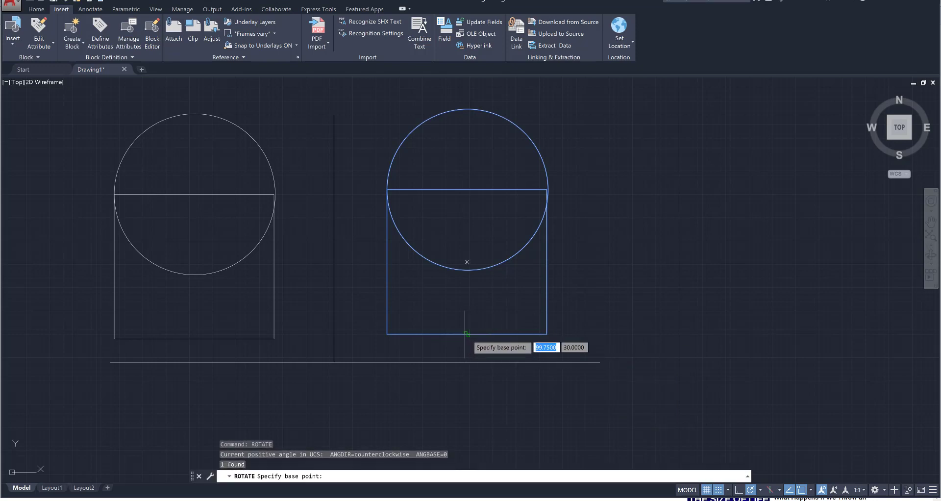
{"action": "left_click", "coordinate": [465, 333]}
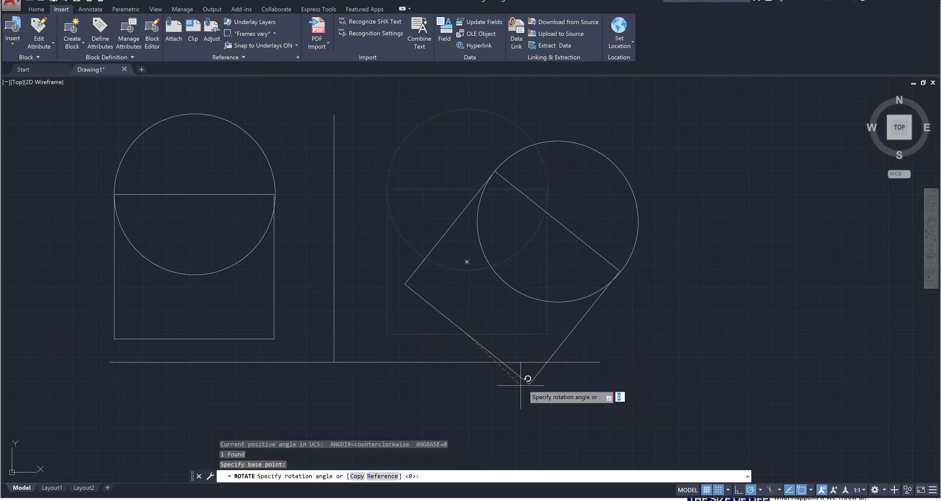
{"action": "left_click", "coordinate": [466, 417]}
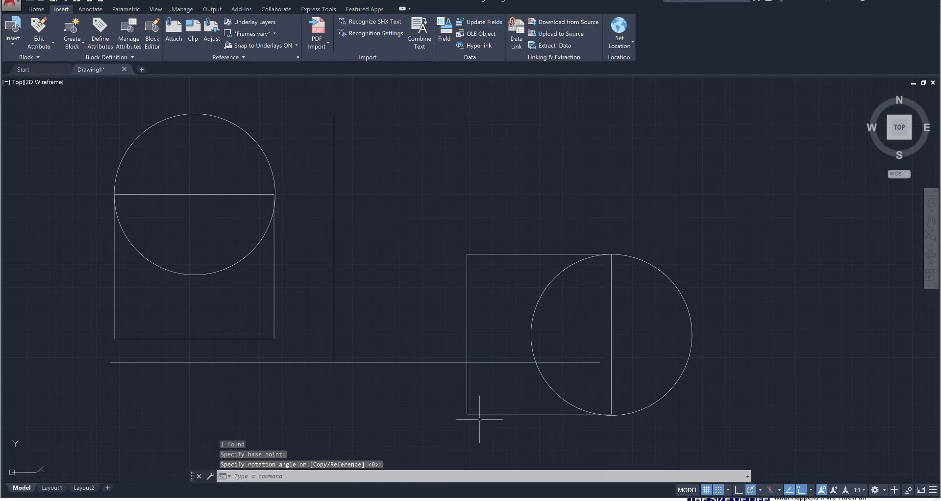
{"action": "key", "text": "Escape"}
{"action": "key", "text": "Escape"}
Move the rotated Toilet block by its base point grip so its flat edge sits against the vertical line
{"action": "left_click", "coordinate": [496, 295]}
{"action": "left_click", "coordinate": [449, 251]}
{"action": "left_click", "coordinate": [466, 334]}
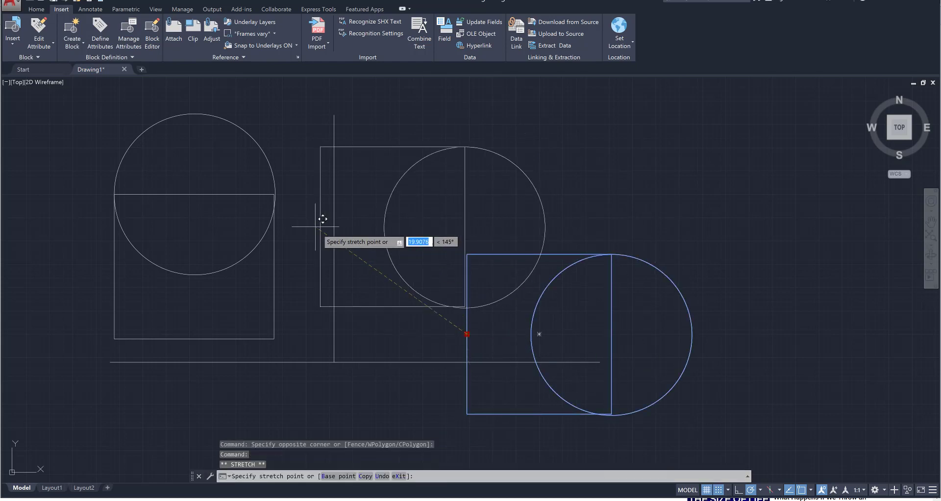
{"action": "left_click", "coordinate": [335, 238]}
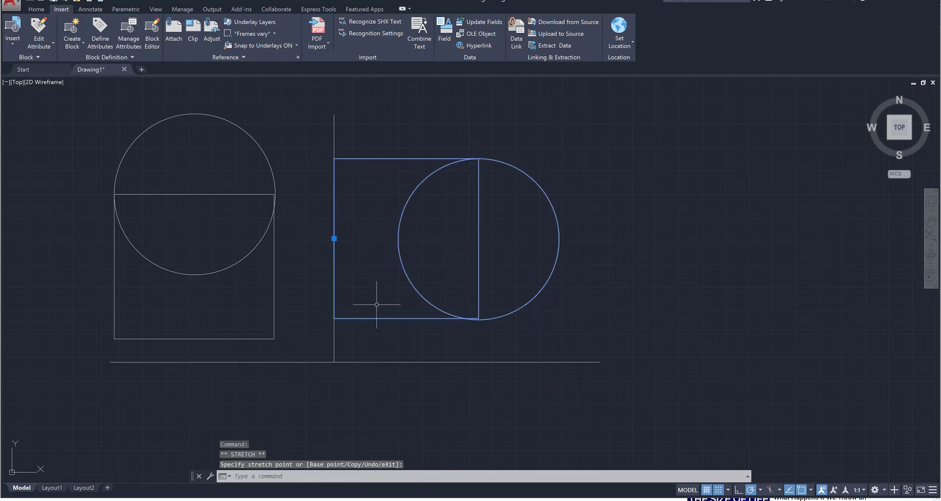